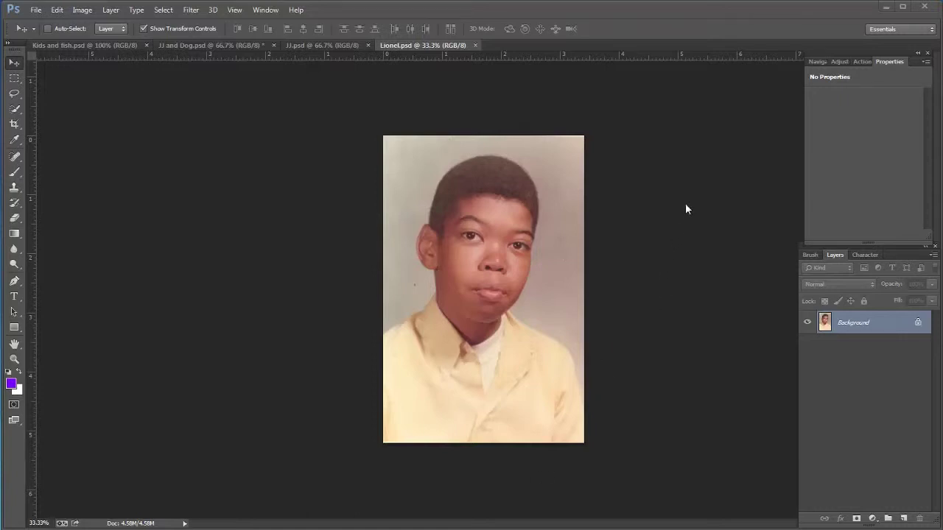
Add a Curves adjustment to the yellow-shirt portrait, set its black point from the dark nostril, and compare before and after
left_click(839, 61)
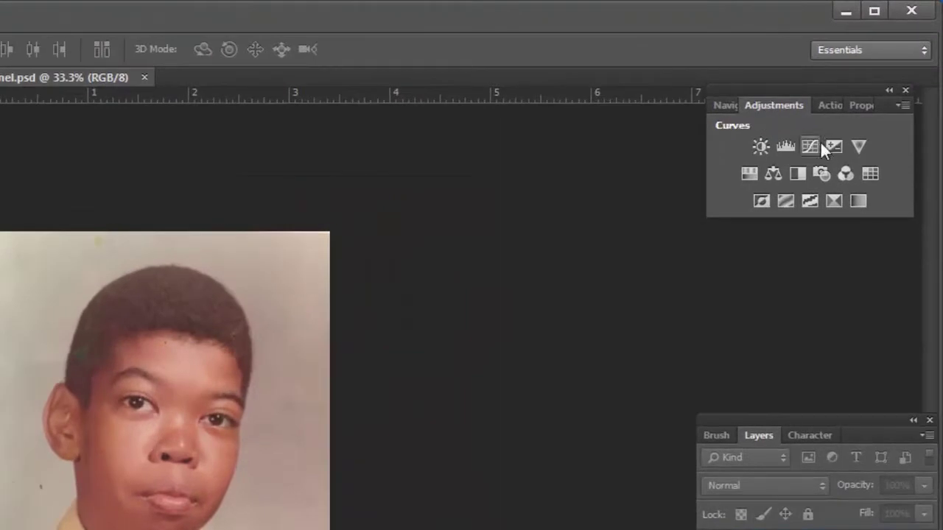
left_click(810, 146)
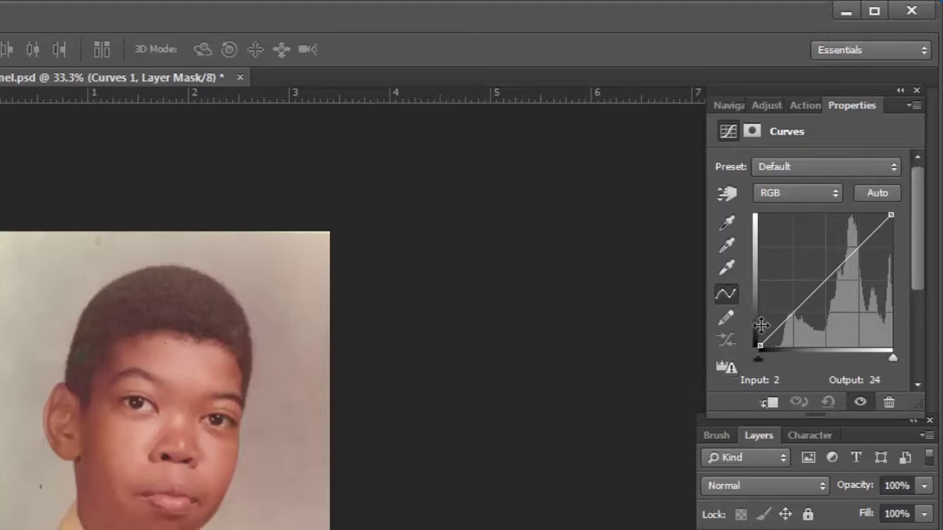
left_click(729, 219)
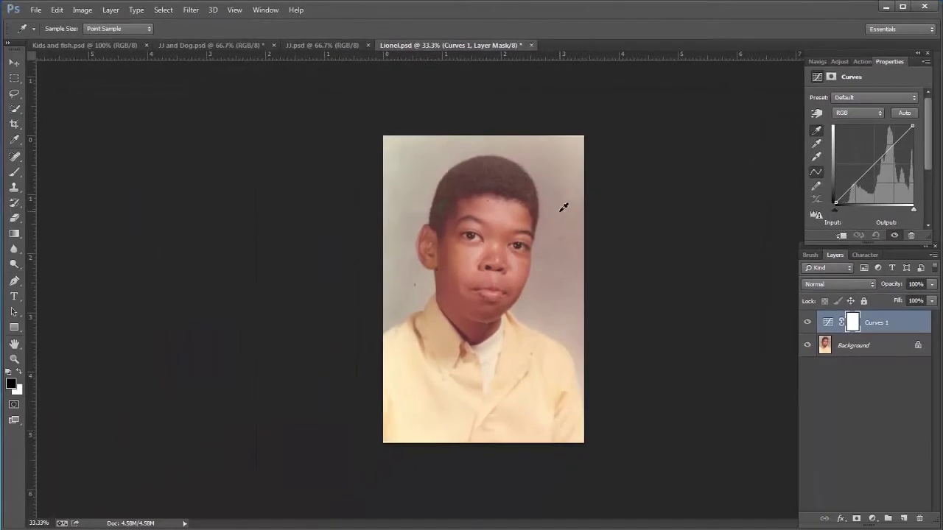
left_click(490, 265)
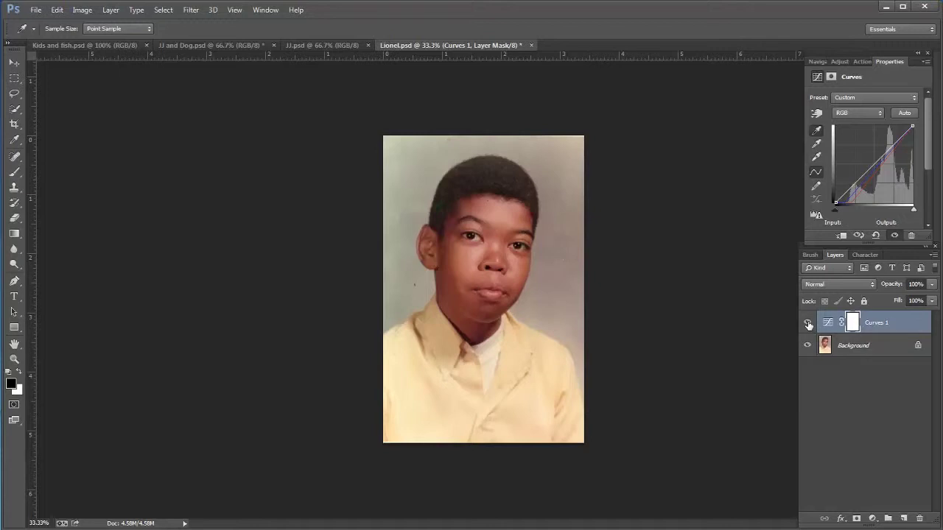
left_click(808, 324)
left_click(808, 324)
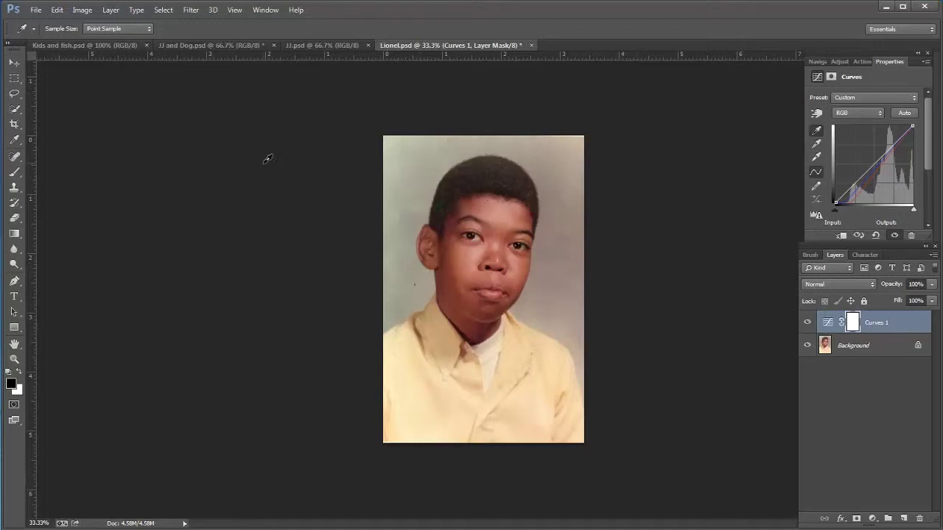
In JJ.psd, add a Curves adjustment layer and set its black point from the dark shadow just below the ear
left_click(313, 45)
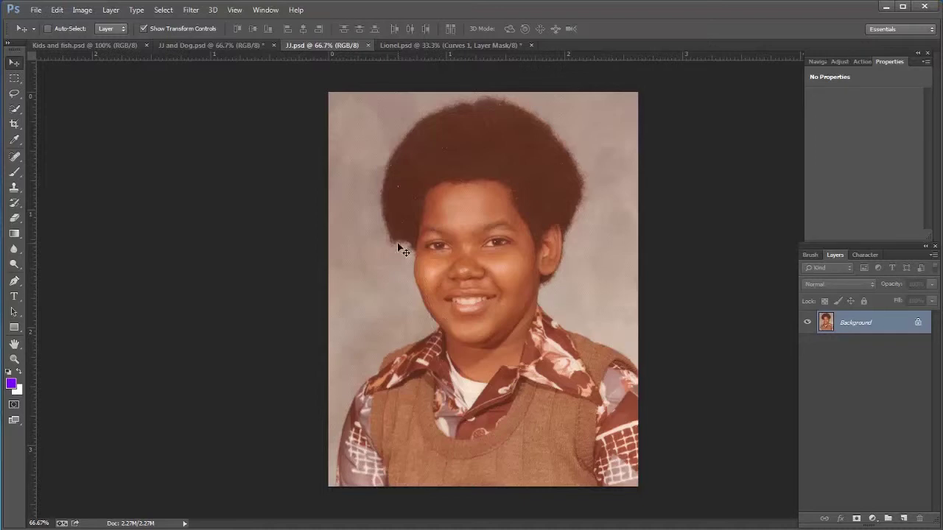
left_click(839, 61)
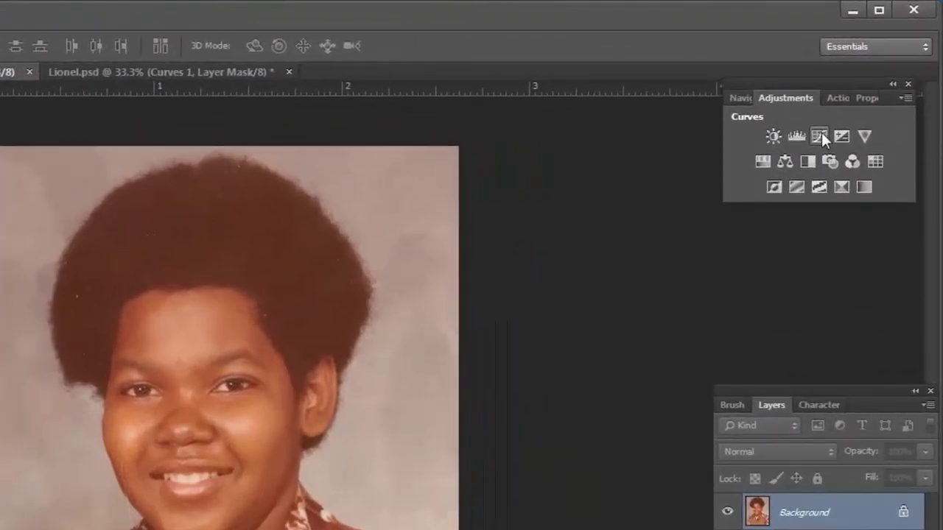
left_click(820, 134)
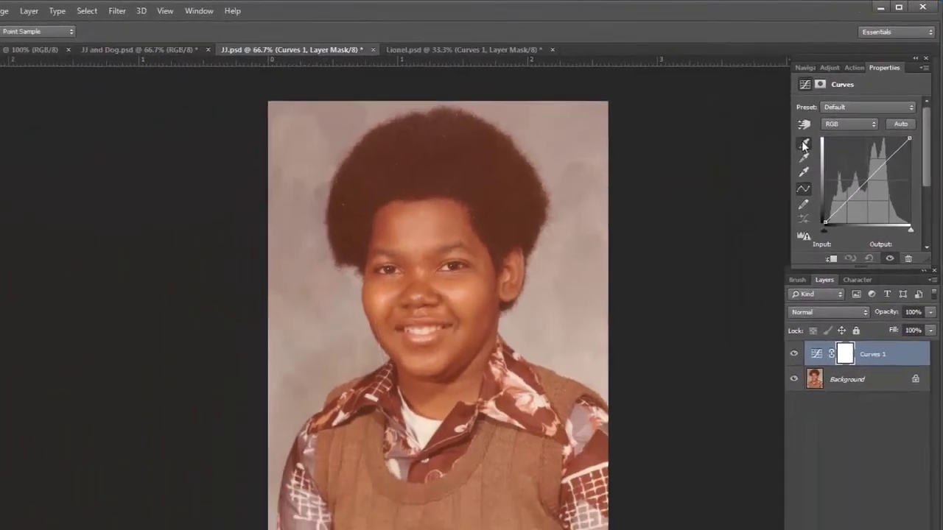
left_click(803, 144)
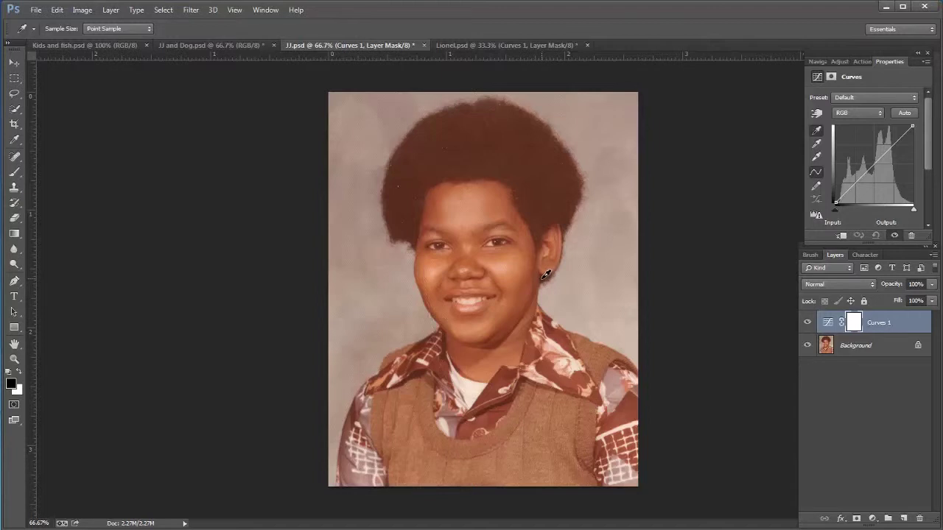
left_click(545, 275)
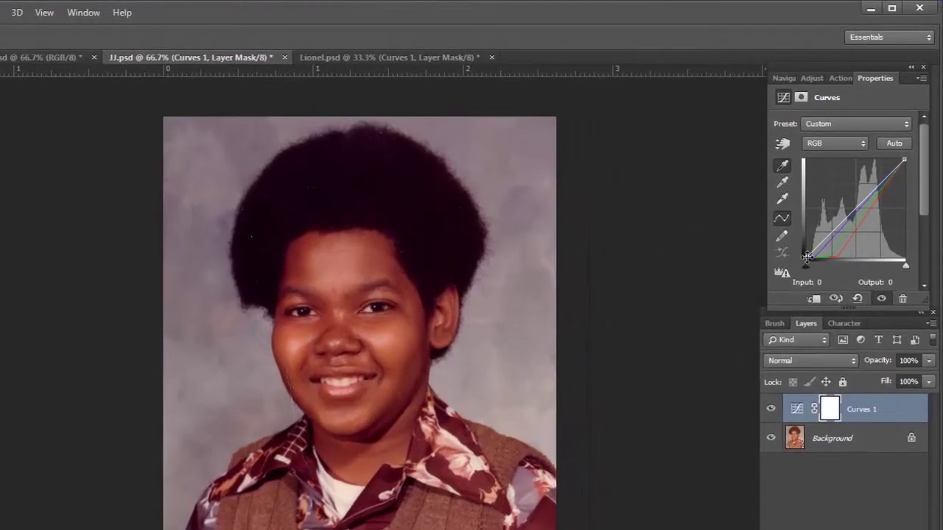
Raise the shadow end of the RGB curve slightly at input 0 and compare the portrait with and without the Curves layer
left_click(807, 257)
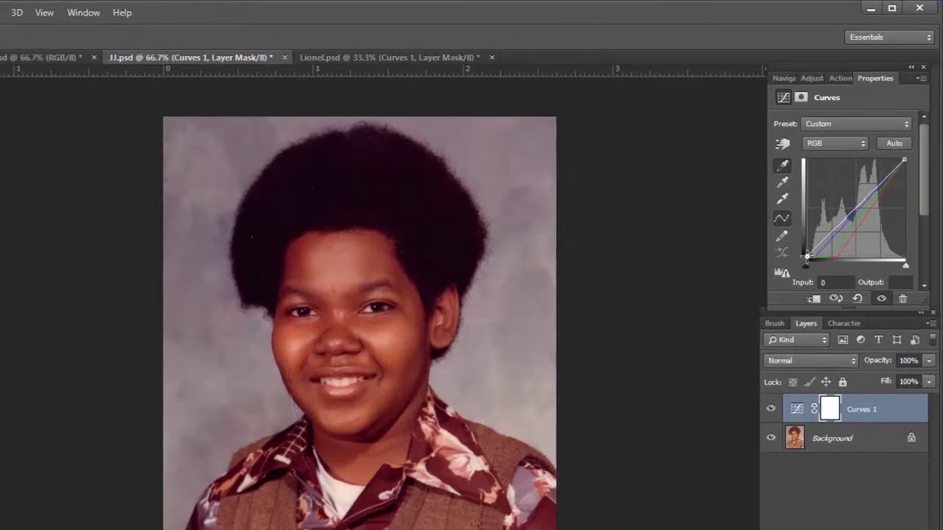
left_click_drag(807, 256, 807, 250)
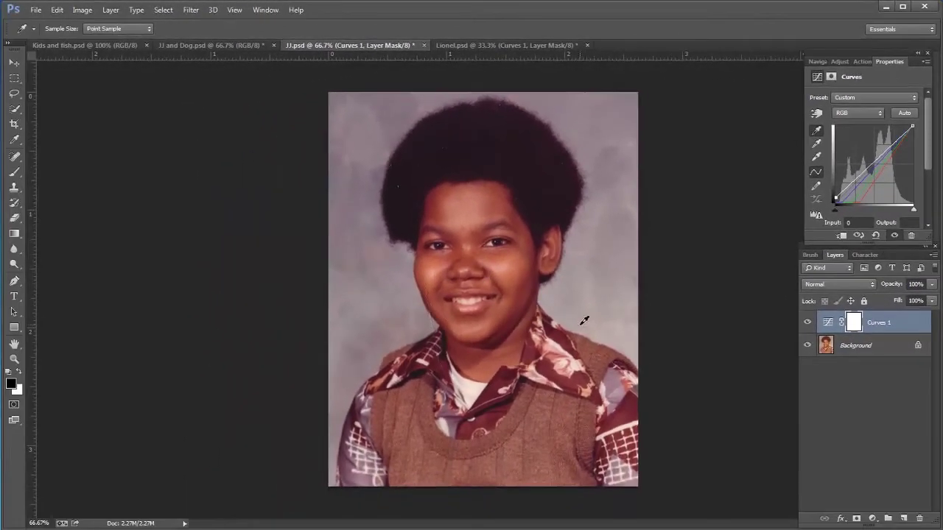
left_click(808, 322)
left_click(807, 322)
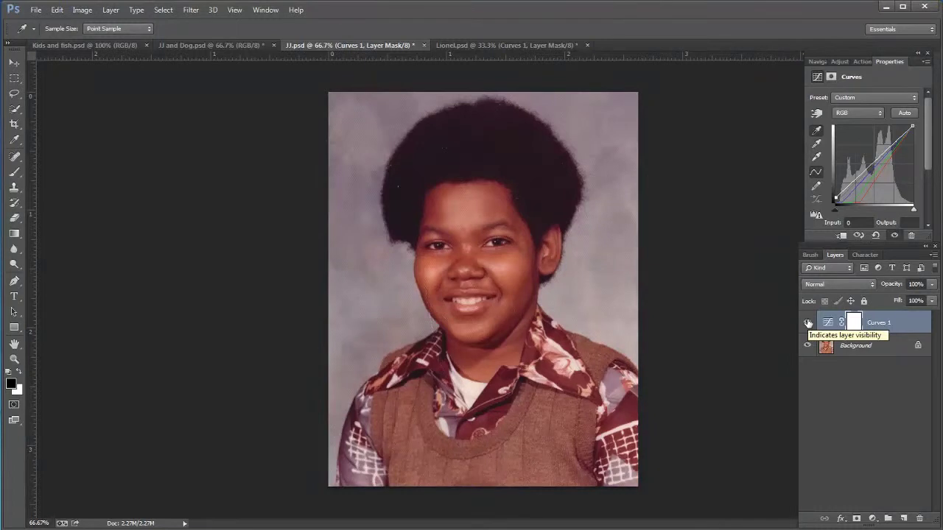
In JJ and Dog.psd, add a Curves adjustment layer and set its black point from the dark trousers below the dog
left_click(202, 45)
key("v")
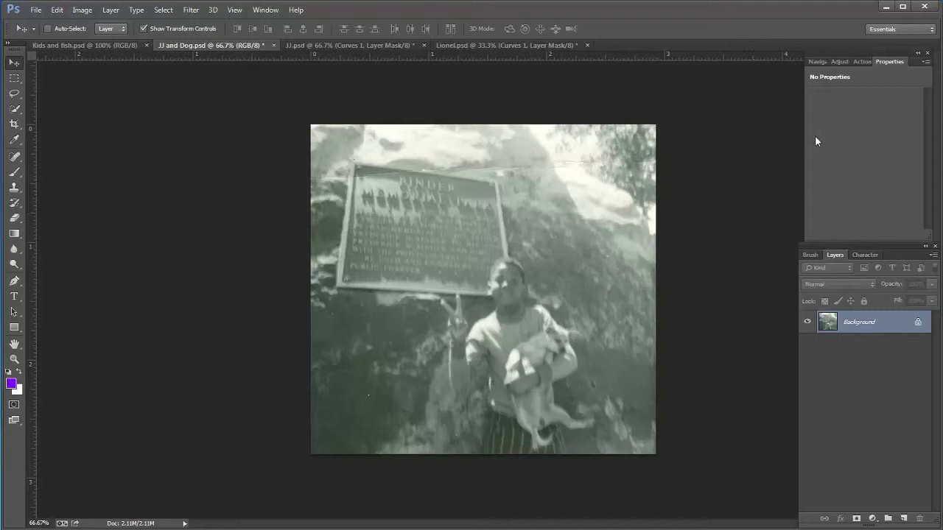
left_click(839, 62)
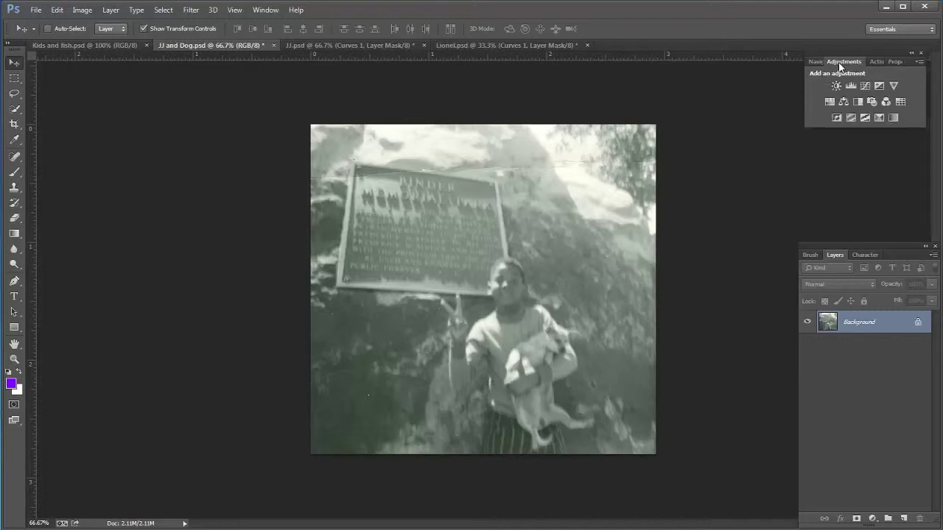
left_click(865, 86)
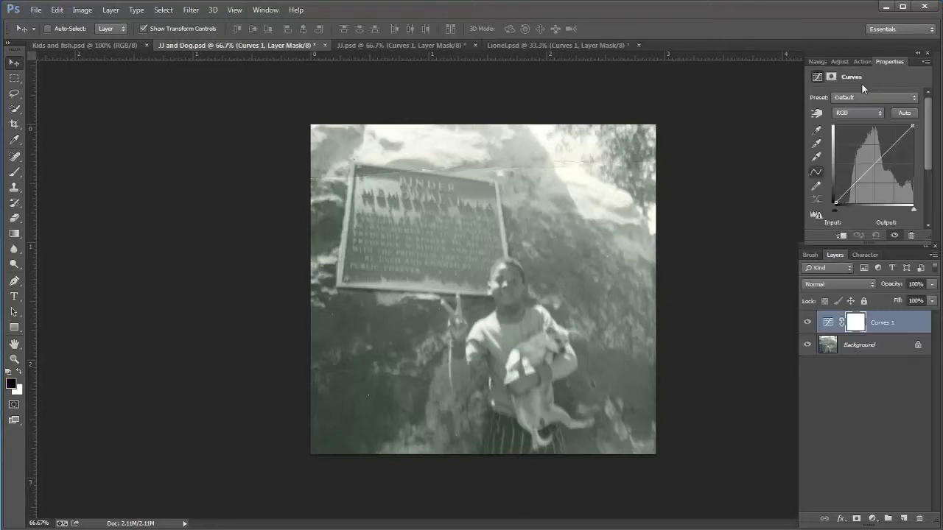
left_click(817, 131)
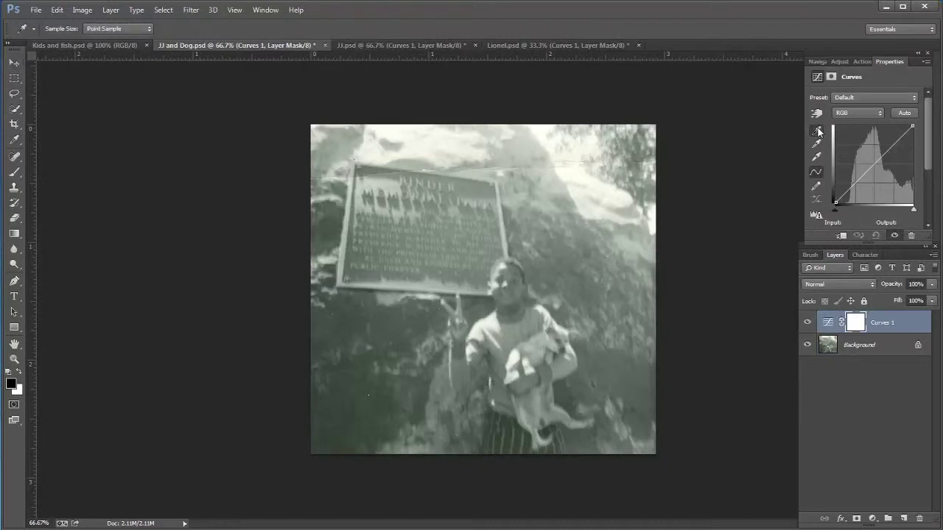
left_click(550, 426)
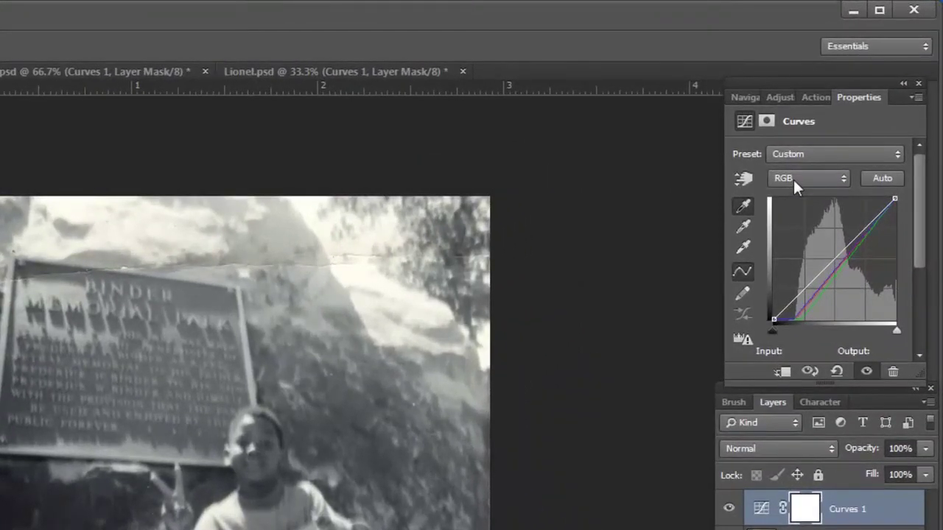
Move the black point of the Curves layer's Red channel to input 51
left_click(793, 177)
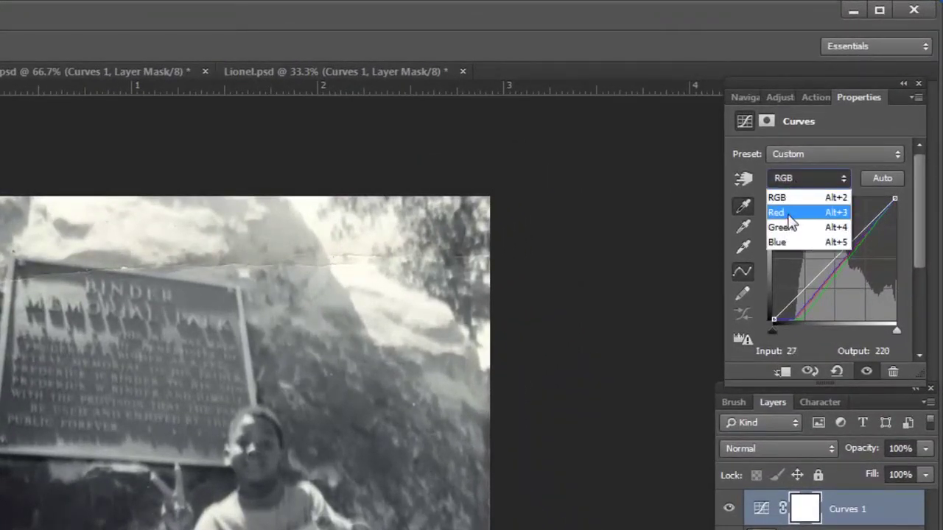
left_click(788, 213)
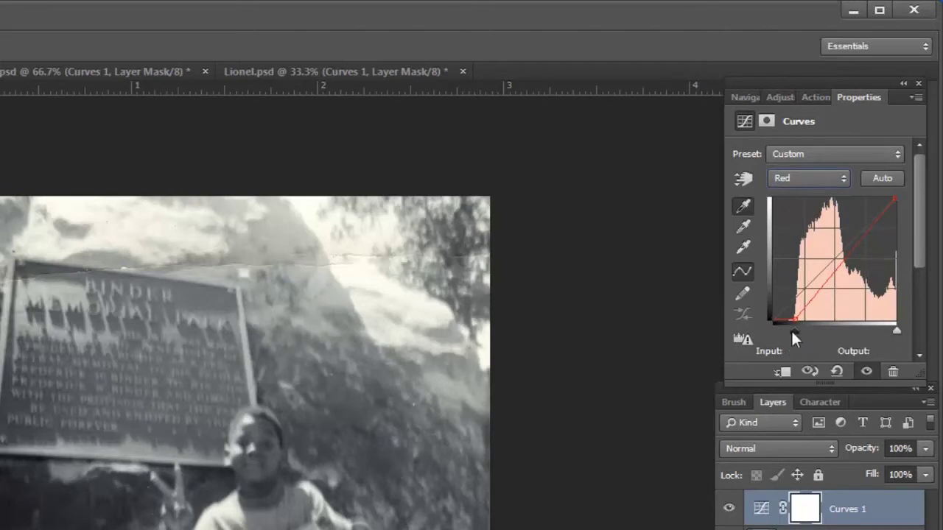
left_click(794, 330)
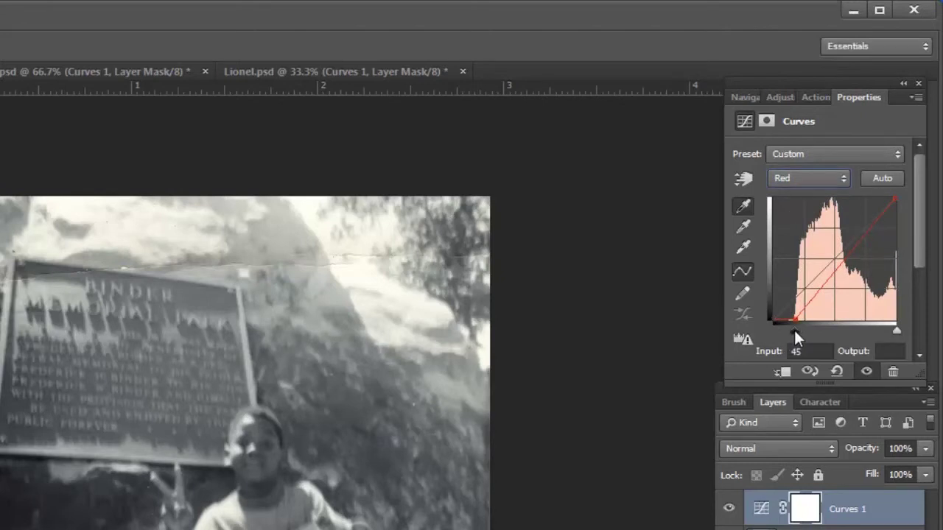
mouse_move(794, 330)
left_mouse_down()
mouse_move(782, 331)
mouse_move(796, 329)
left_mouse_up()
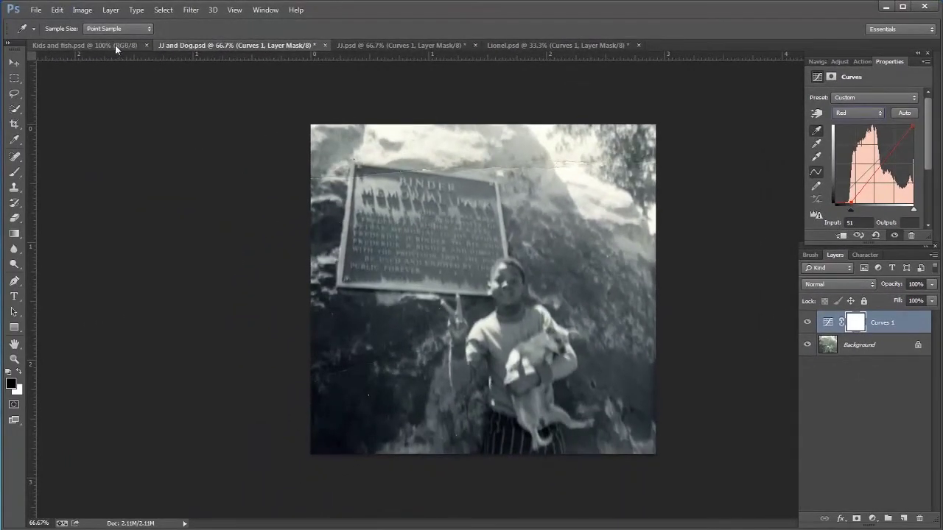
In Kids and fish.psd, add a Curves adjustment layer and set its black point from the dark shadow by the middle child's legs
left_click(82, 44)
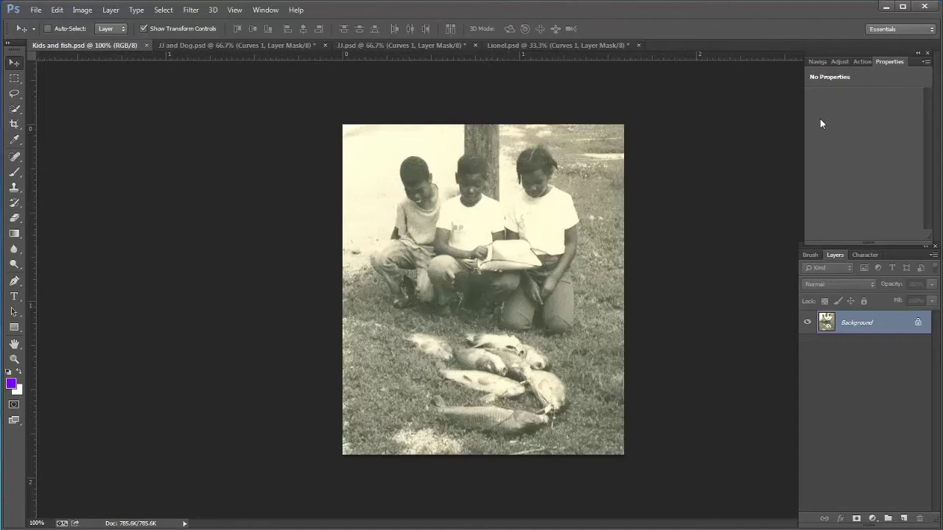
left_click(839, 62)
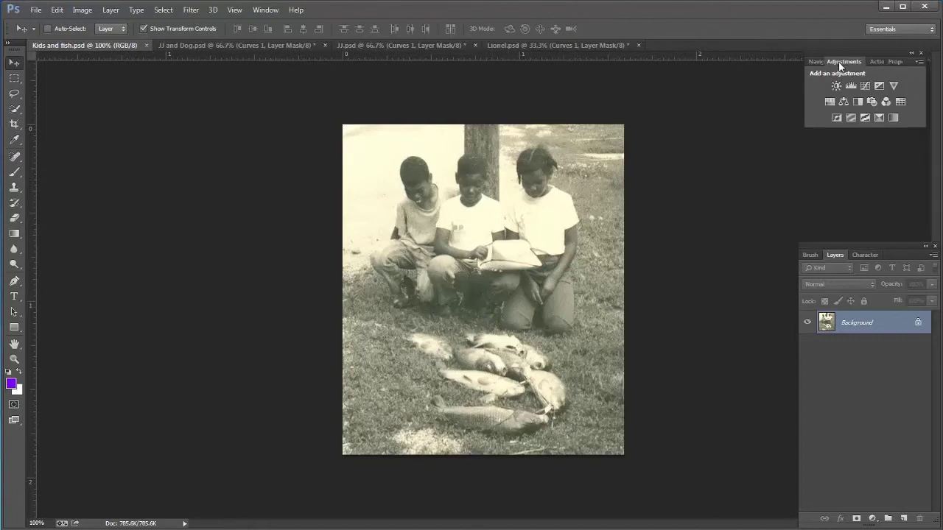
left_click(866, 87)
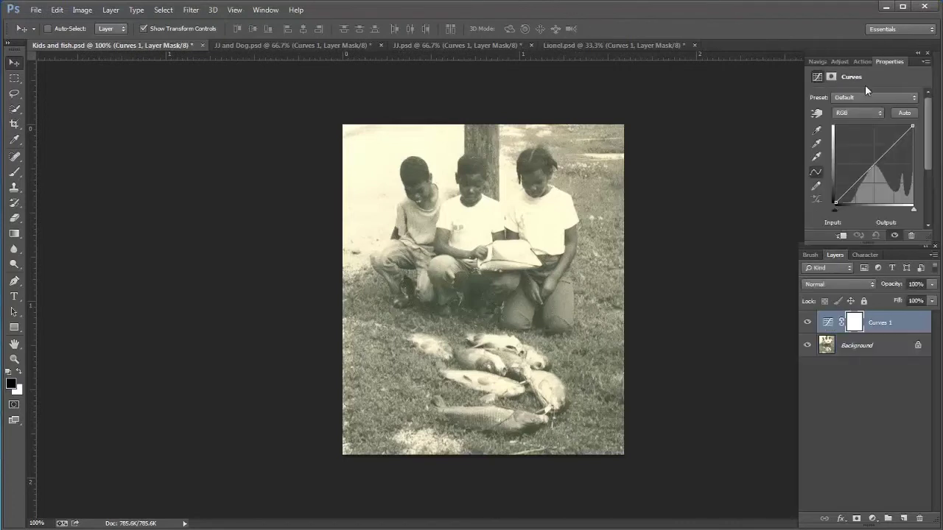
left_click(816, 130)
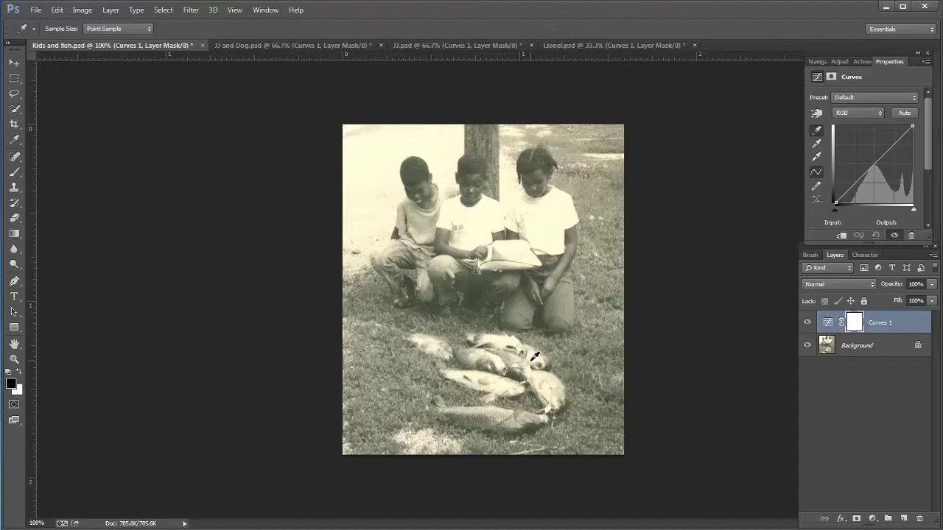
left_click(476, 288)
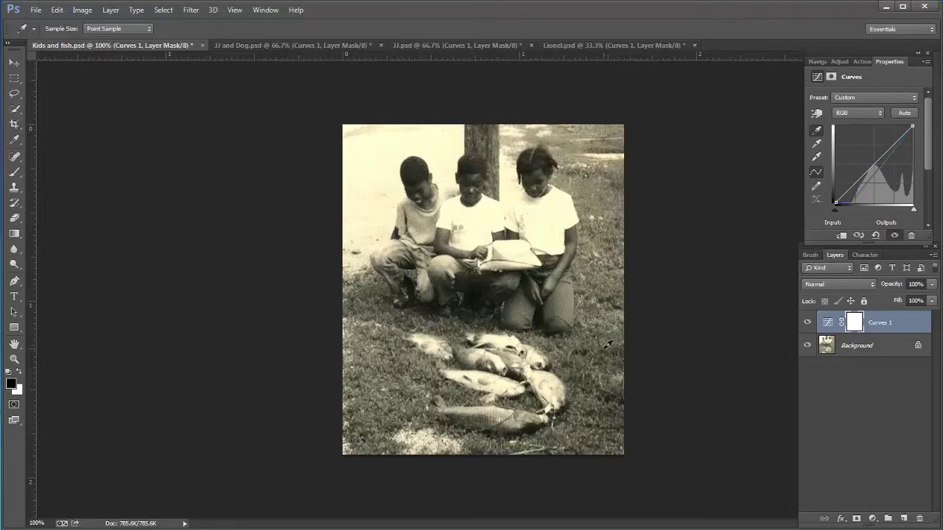
Set the Red channel's black point to input 65 in the Curves layer and compare the photo before and after
left_click(839, 113)
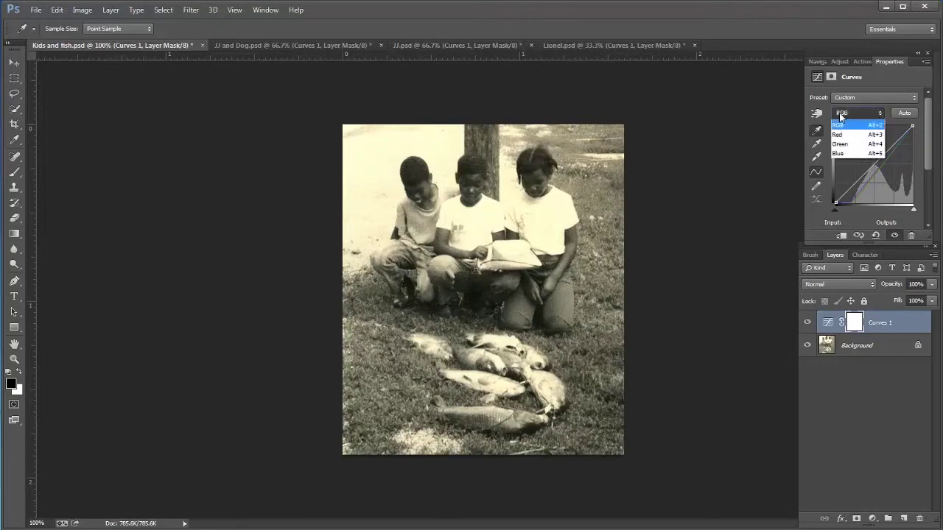
left_click(839, 135)
left_click_drag(835, 209, 852, 209)
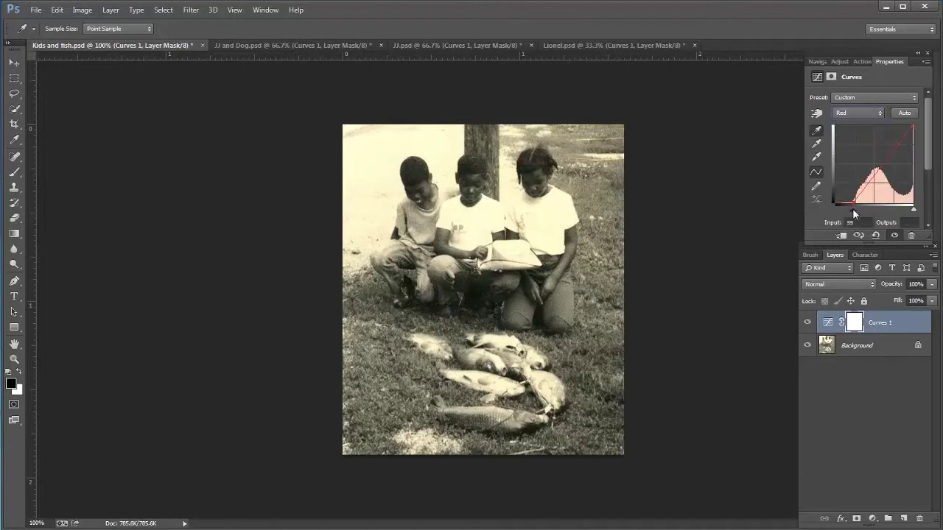
left_click_drag(852, 209, 854, 208)
left_click(808, 325)
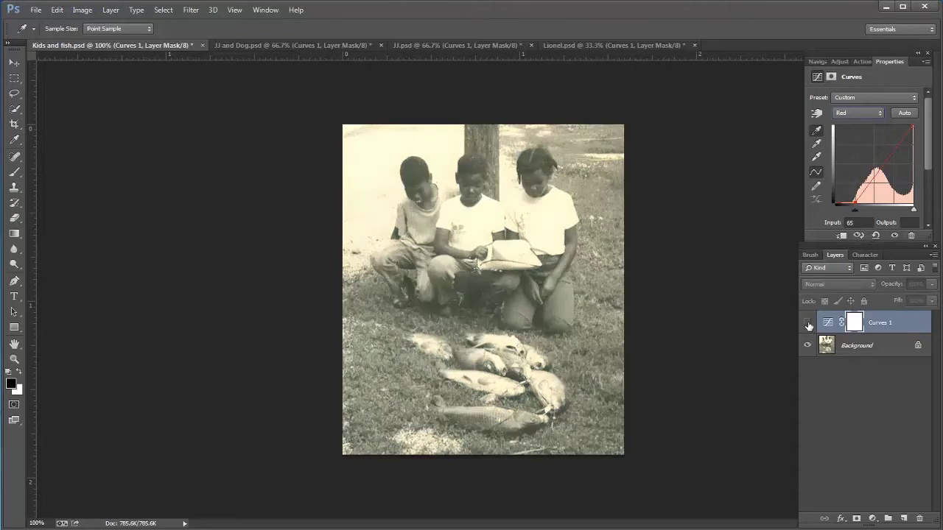
left_click(808, 325)
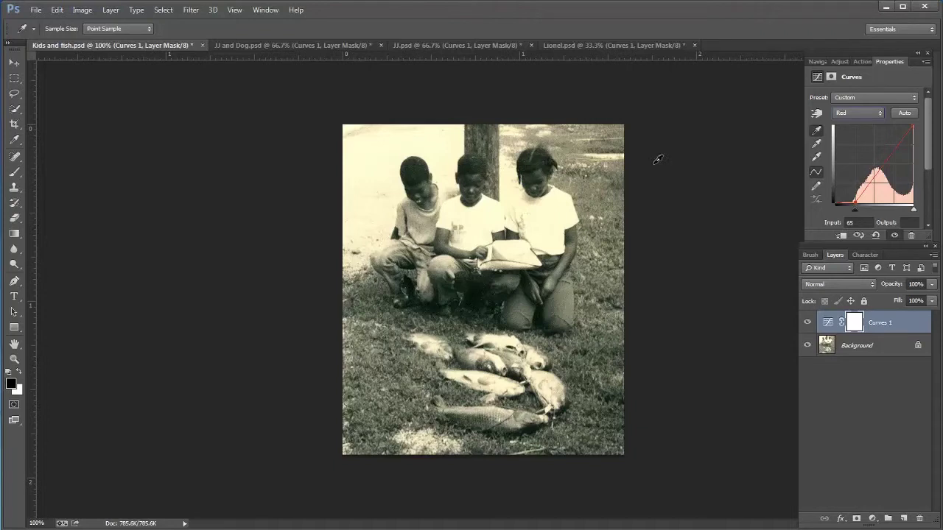
Review the corrected JJ.psd portrait and the corrected portrait of the boy in the yellow shirt
left_click(449, 46)
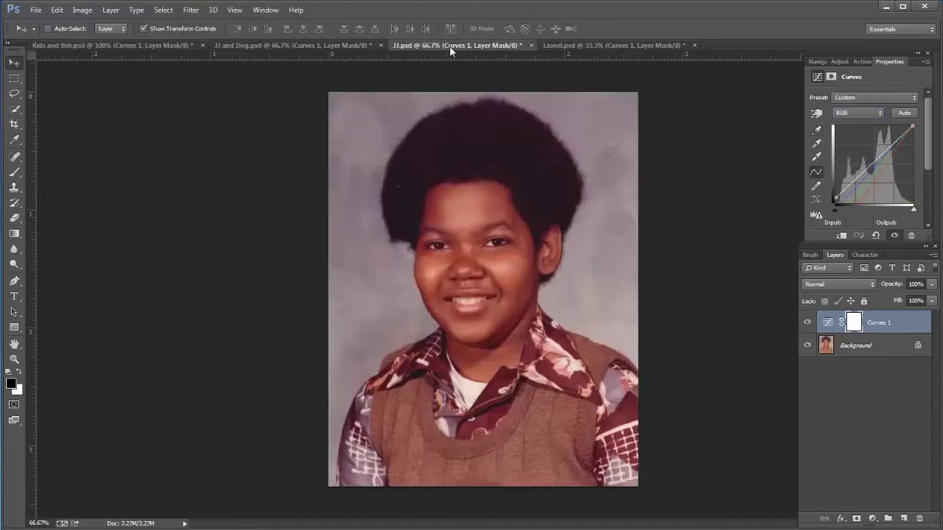
left_click(570, 46)
key("v")
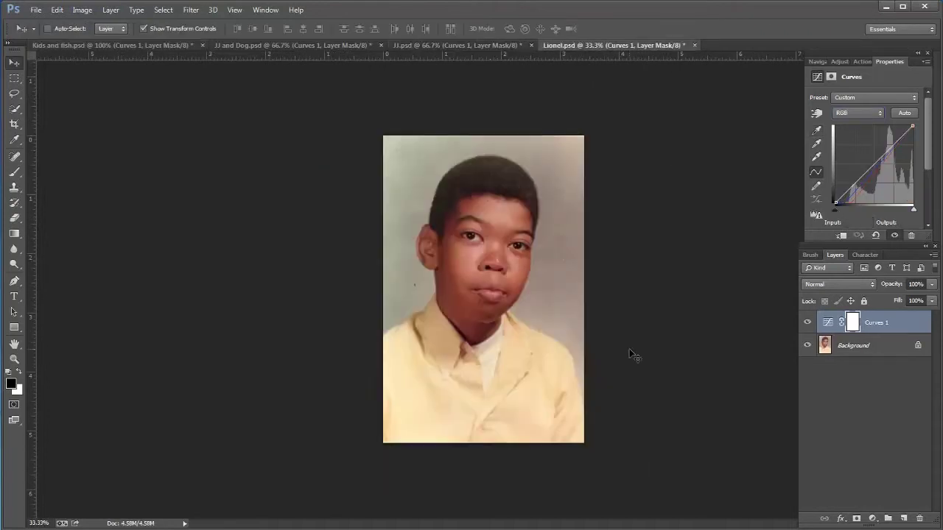